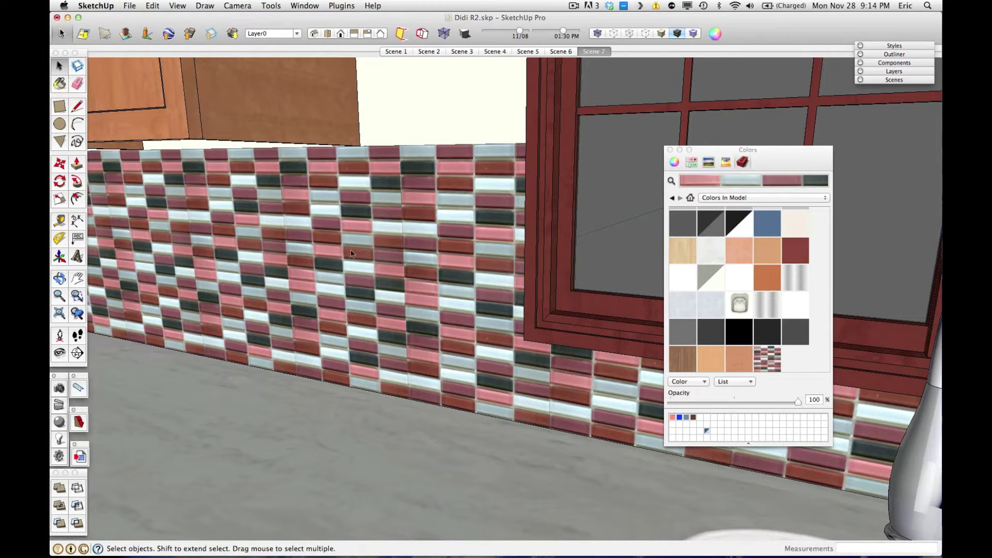
Step: Resize the Amara tile texture to 12 by 12 inches in Edit Material
double_click(767, 358)
double_click(728, 375)
type("14")
key("Return")
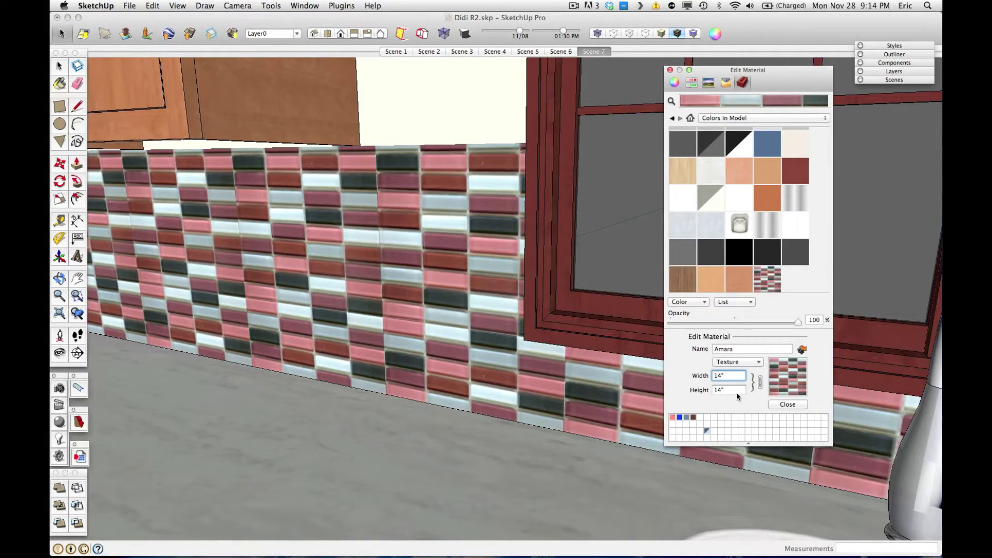
key("BackSpace")
key("BackSpace")
key("BackSpace")
type("12")
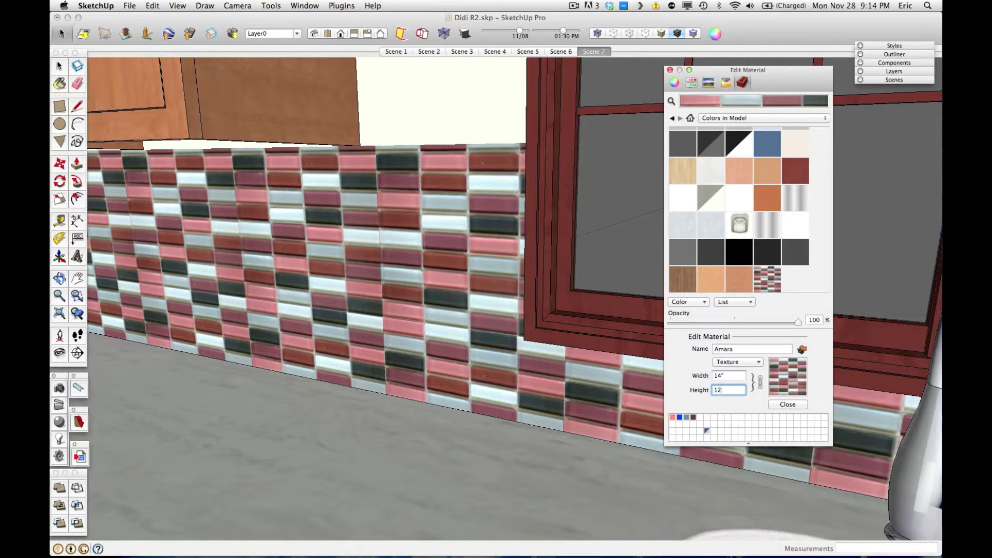
key("Return")
Step: Undo the accidental orange tint and reselect Amara under Colors In Model
left_click(768, 279)
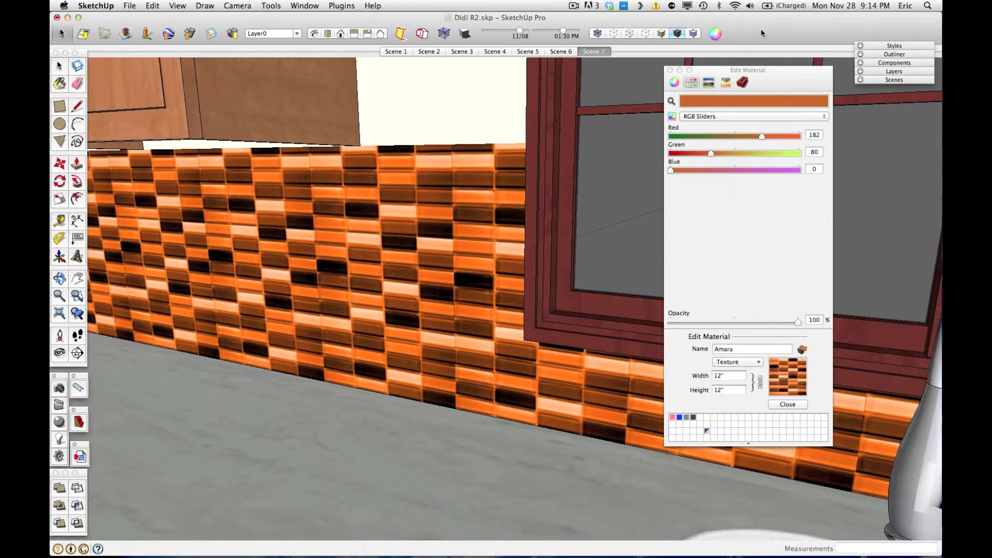
key("super+z")
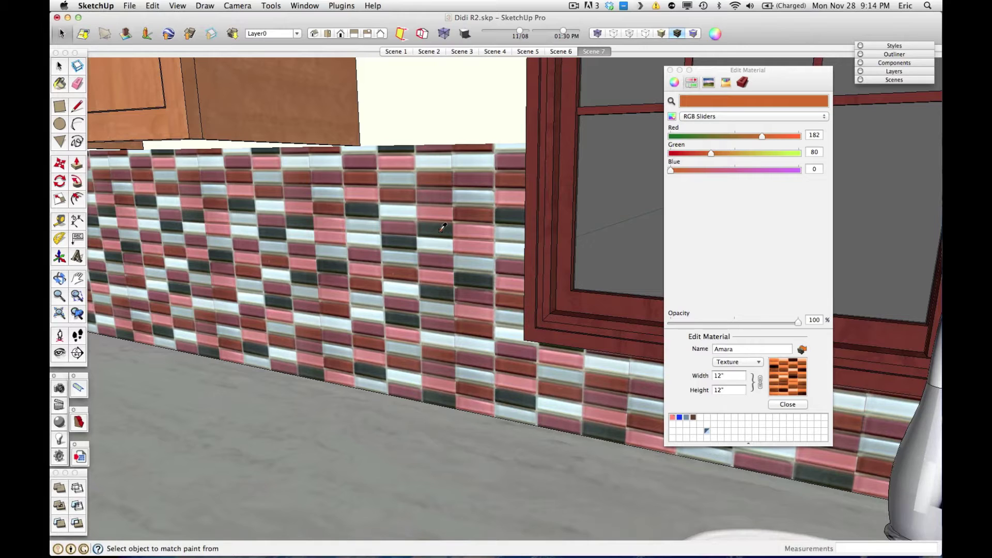
left_click(742, 82)
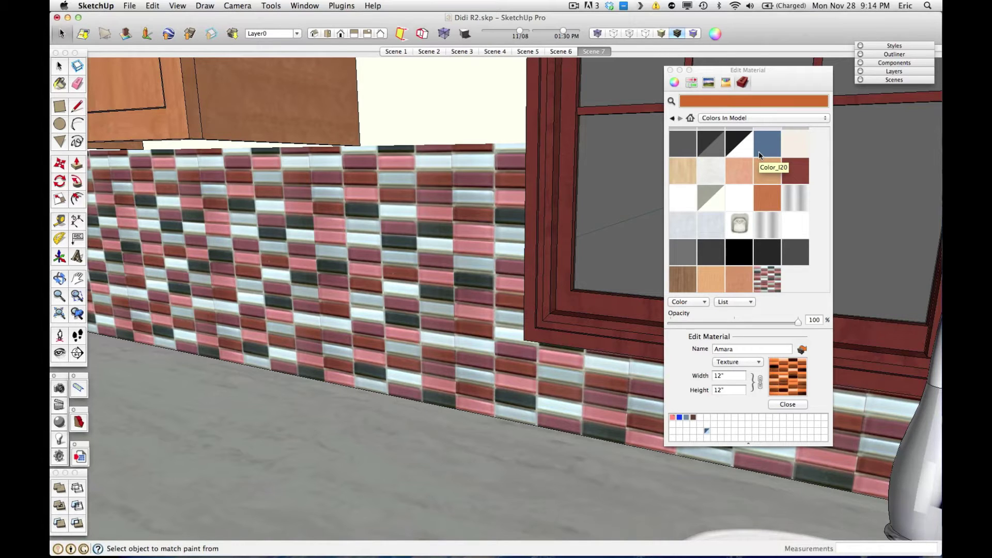
left_click(766, 276)
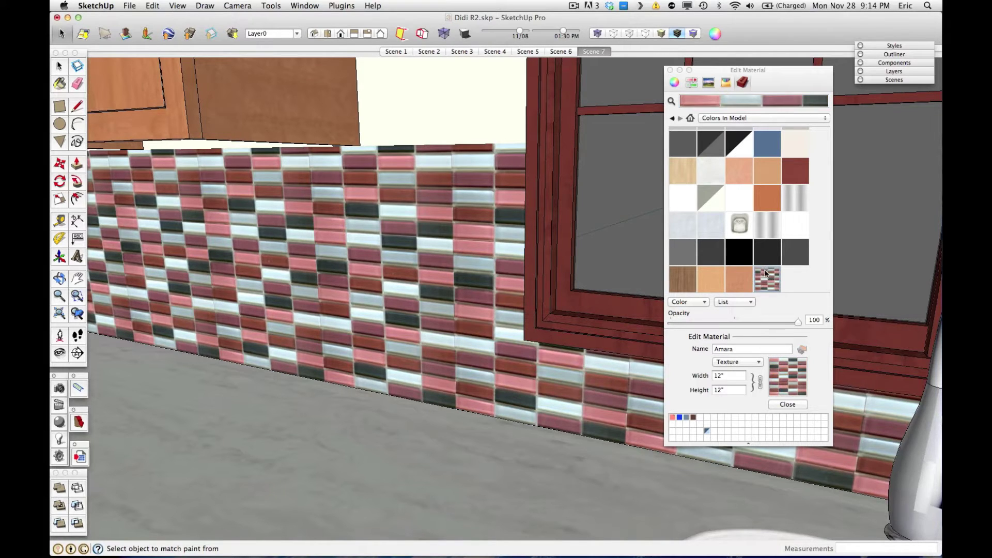
Step: Set Adobe Photoshop CS5 as the image editor in Preferences > Applications
left_click(108, 7)
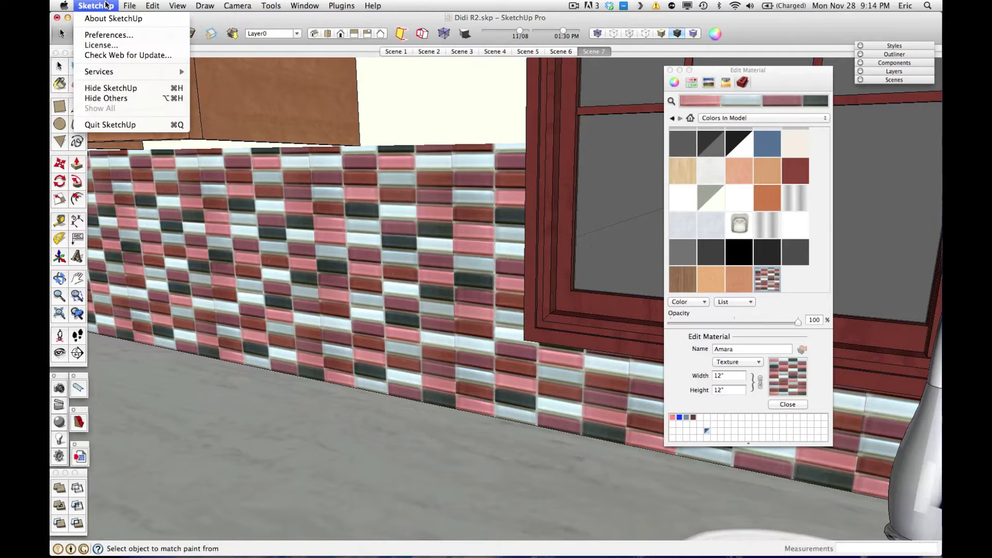
left_click(110, 35)
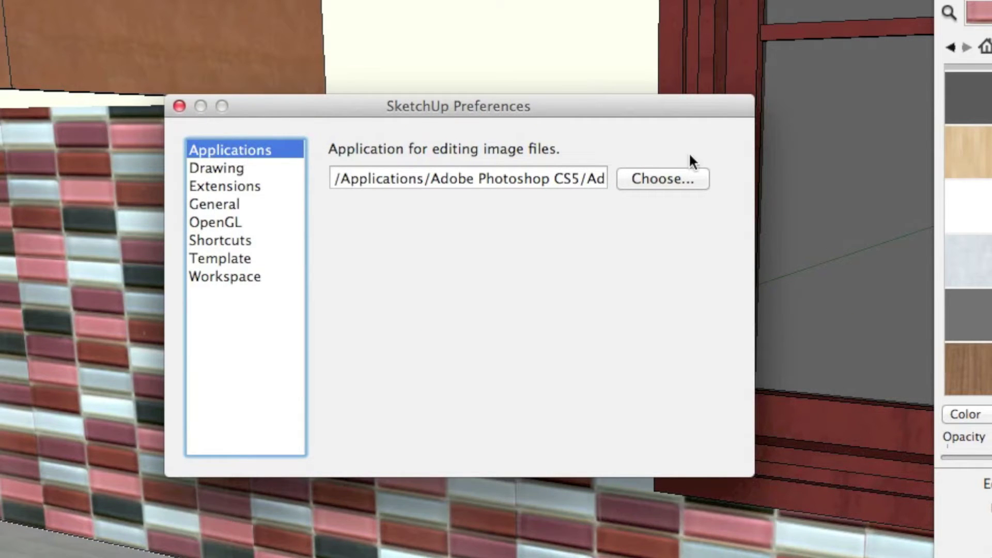
left_click(650, 180)
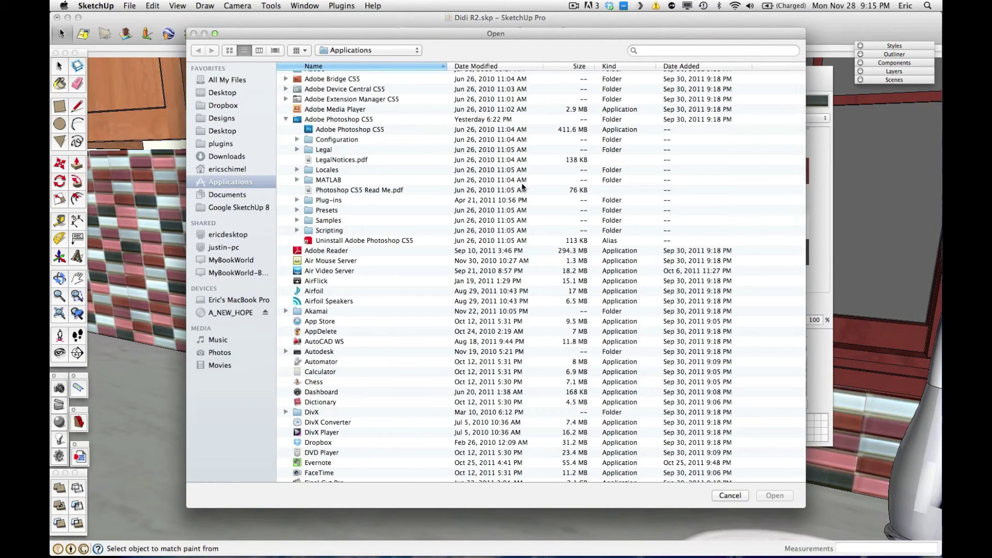
scroll(339, 192, "down", 5)
scroll(338, 193, "up", 4)
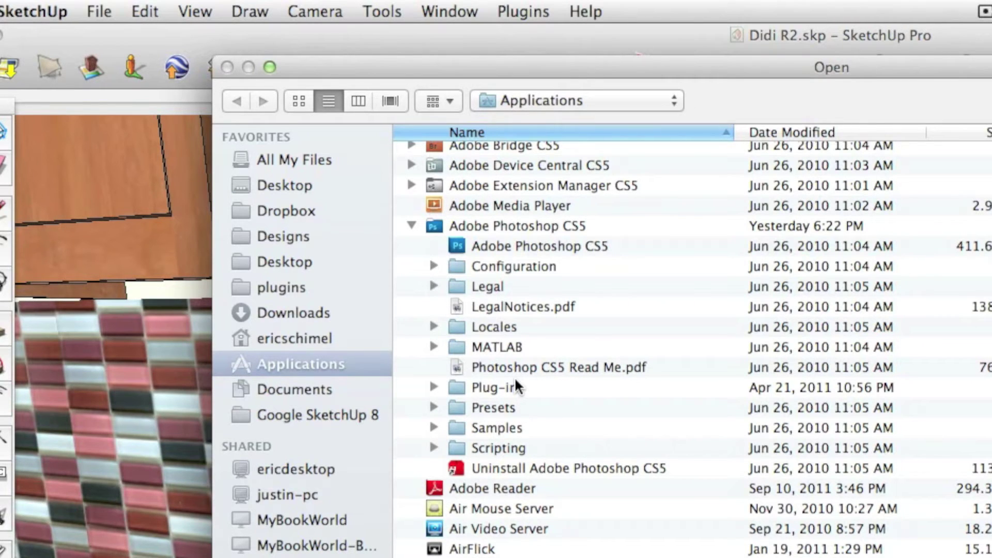
left_click(544, 243)
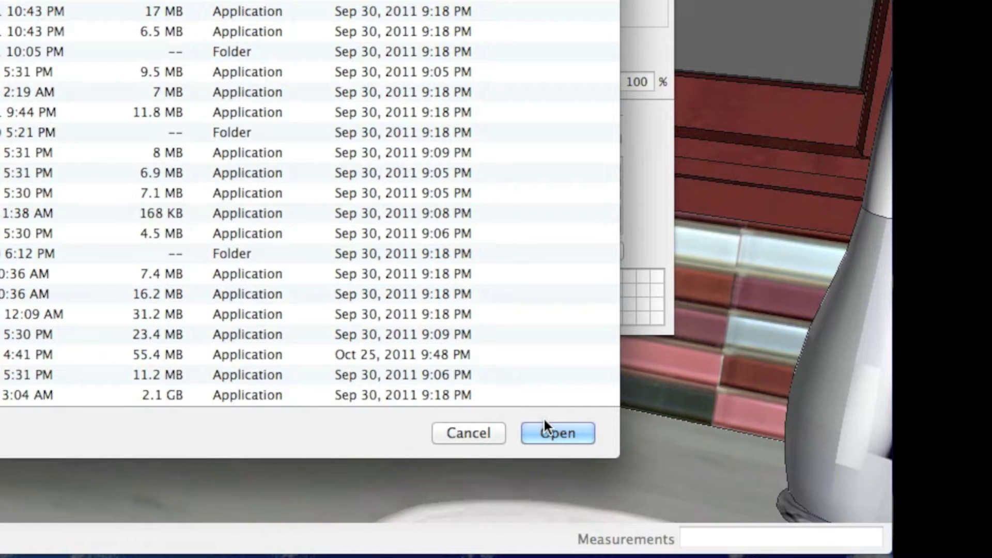
left_click(546, 426)
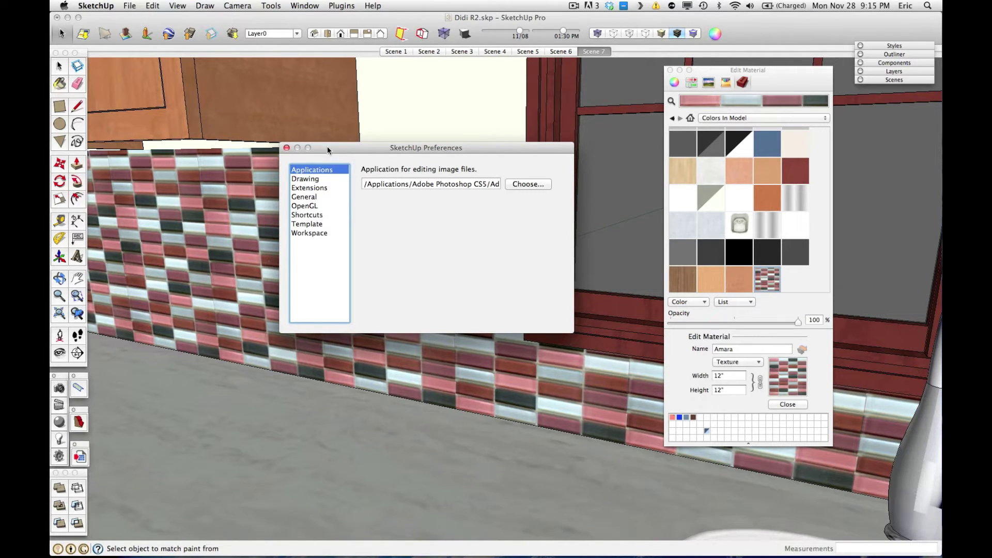
Step: Close Preferences, sample the tile wall with the eyedropper, and edit the Amara material
left_click(286, 148)
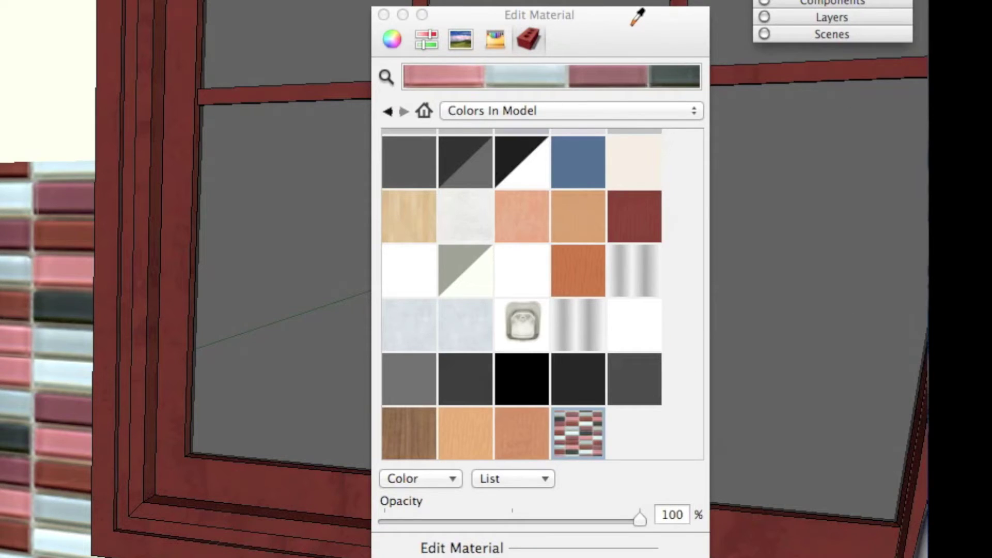
left_click_drag(633, 23, 580, 23)
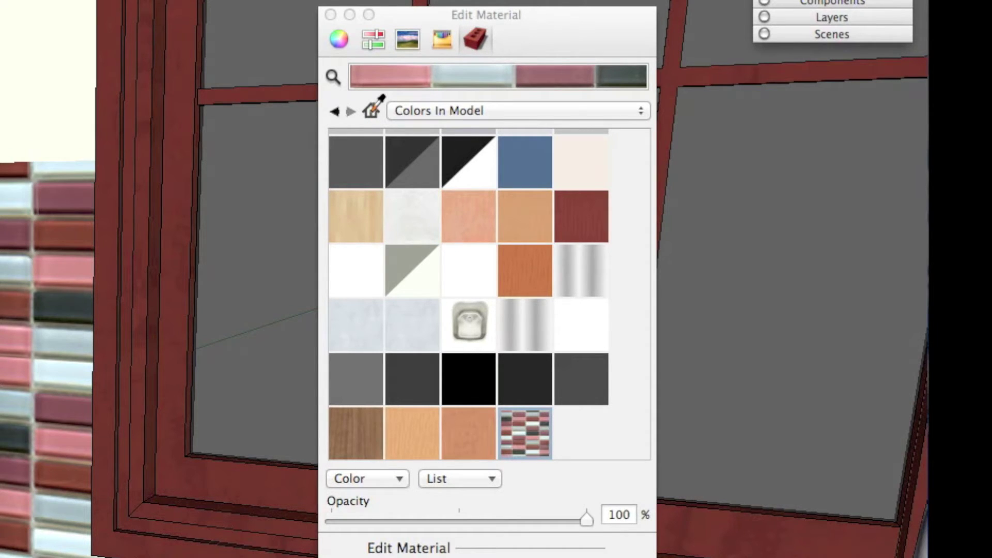
left_click(370, 110)
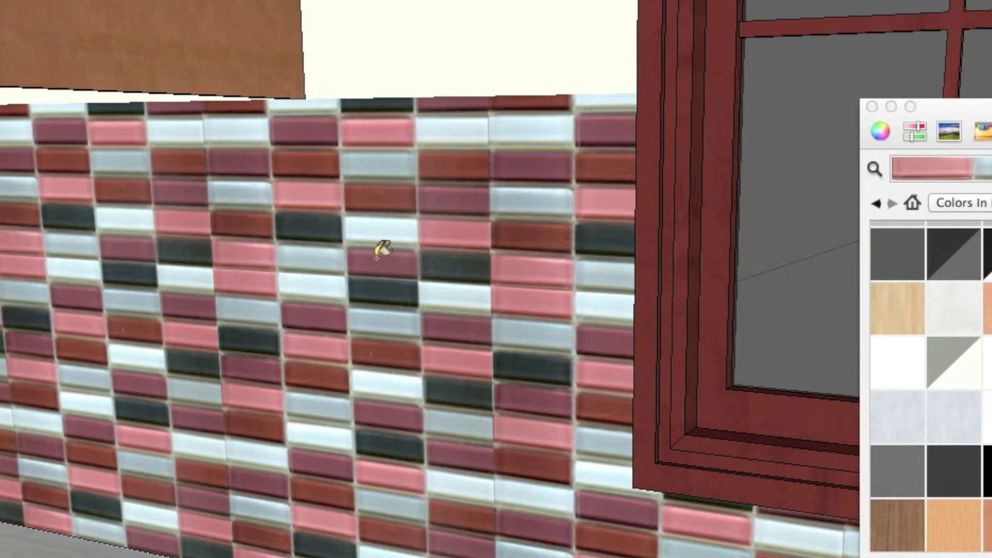
left_click(444, 221, "super")
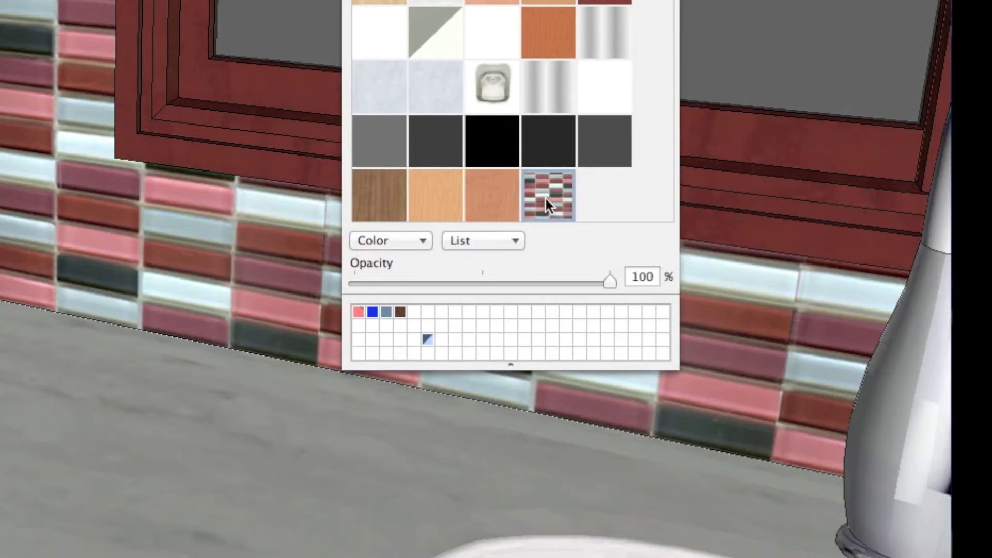
double_click(544, 196)
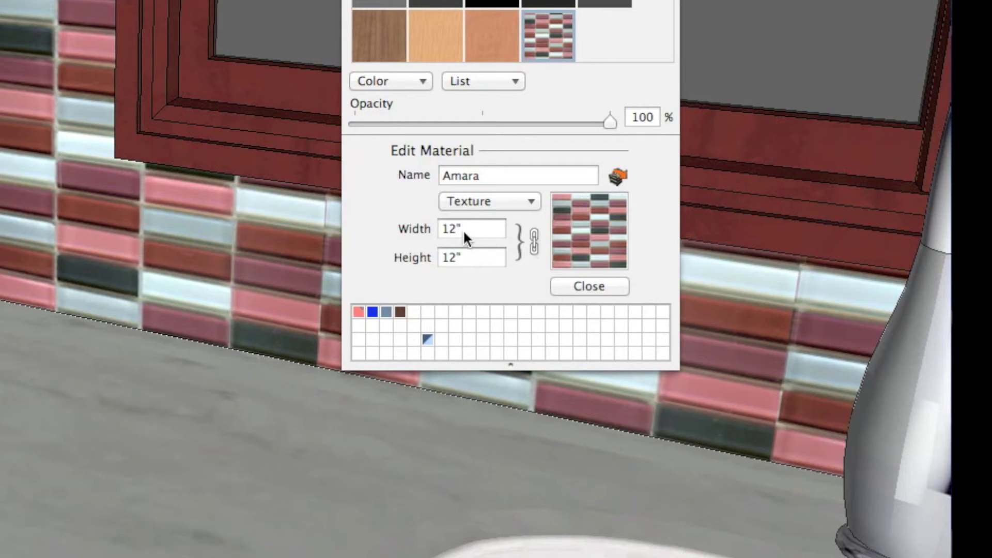
Step: Open the Amara(1).jpg texture in Photoshop and enlarge its document window
left_click(618, 179)
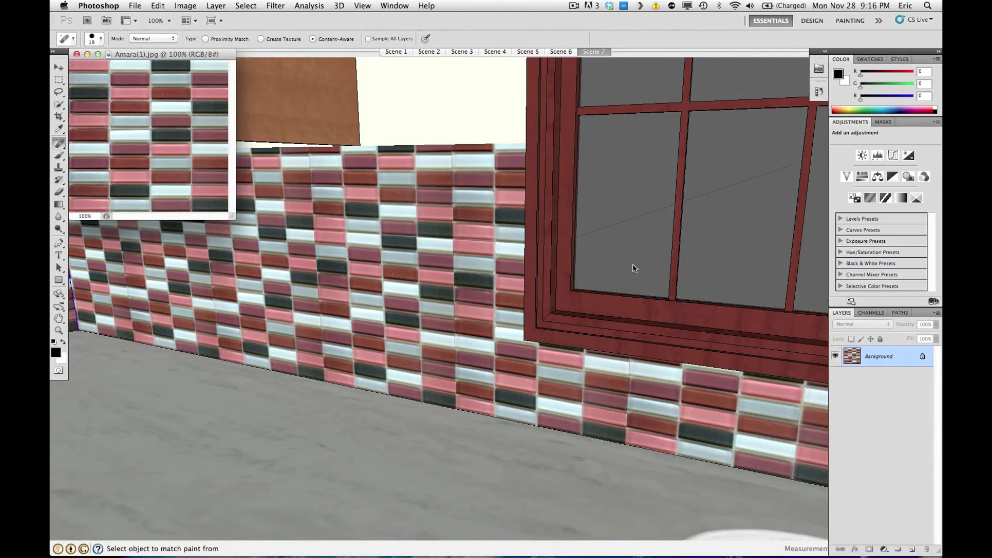
left_click_drag(209, 51, 247, 84)
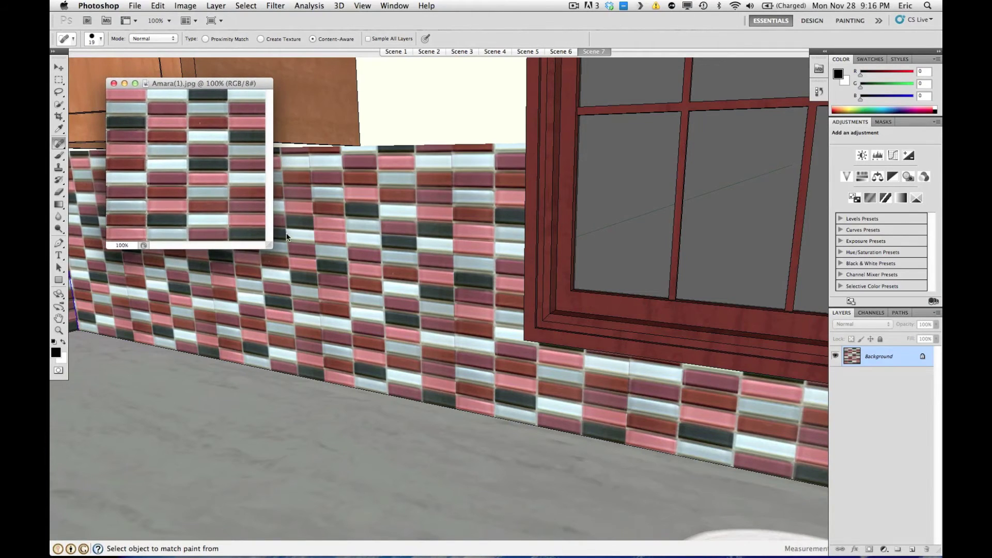
left_click_drag(269, 246, 814, 531)
left_click_drag(497, 82, 488, 74)
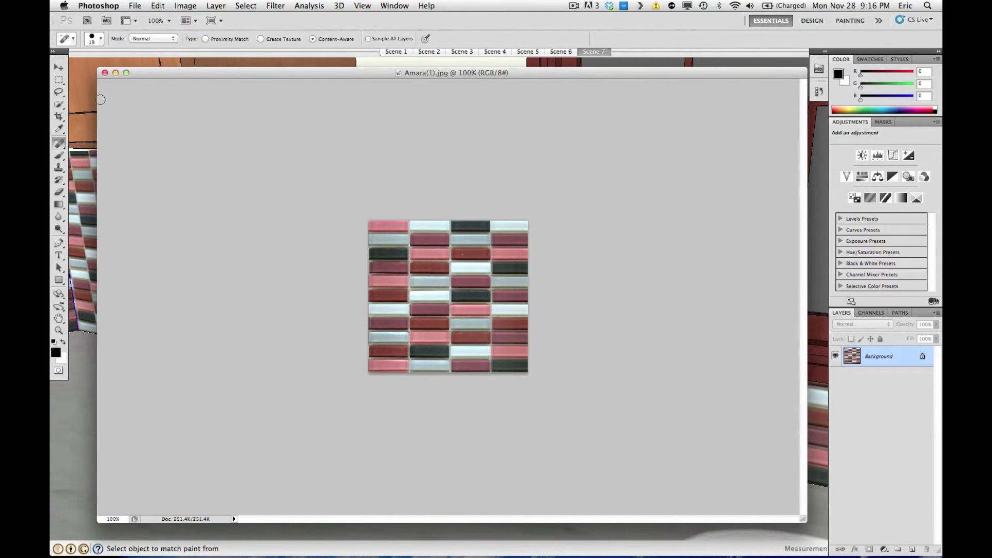
Step: Cover the dark grey tiles with copied pink tiles and flatten the image
left_click(59, 80)
key("super+0")
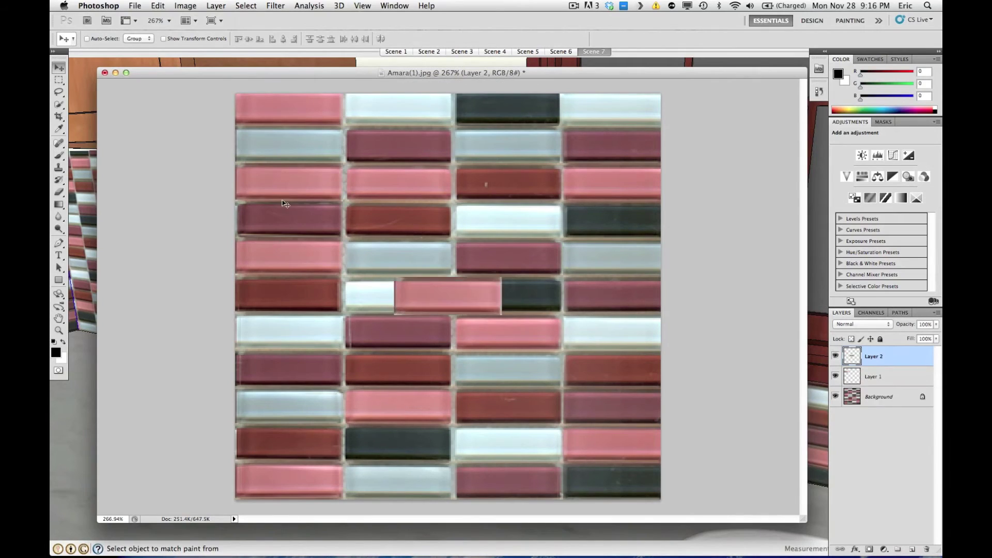
left_click_drag(507, 111, 613, 381)
right_click(907, 361)
left_click(839, 545)
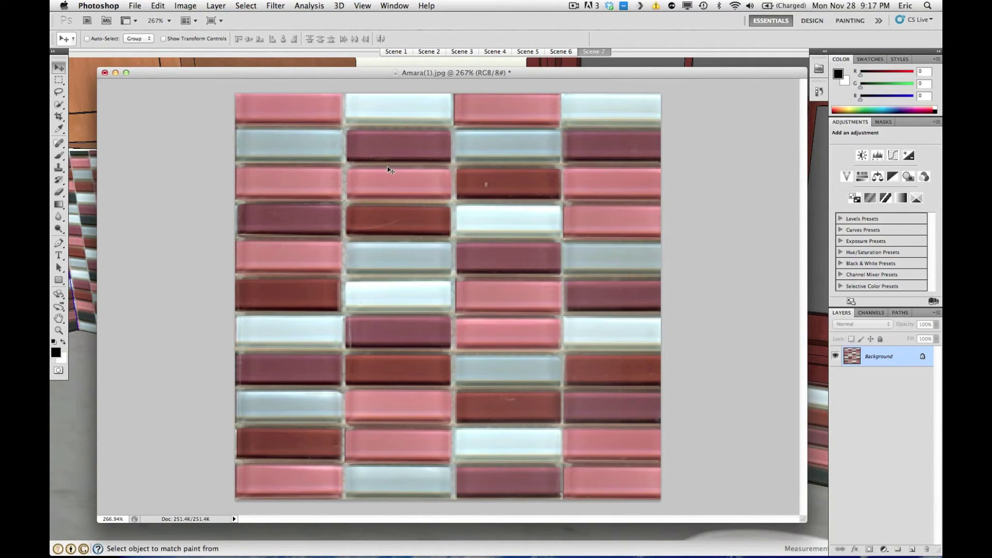
Step: Save Amara(1).jpg with the default JPEG options and return to SketchUp
left_click(132, 7)
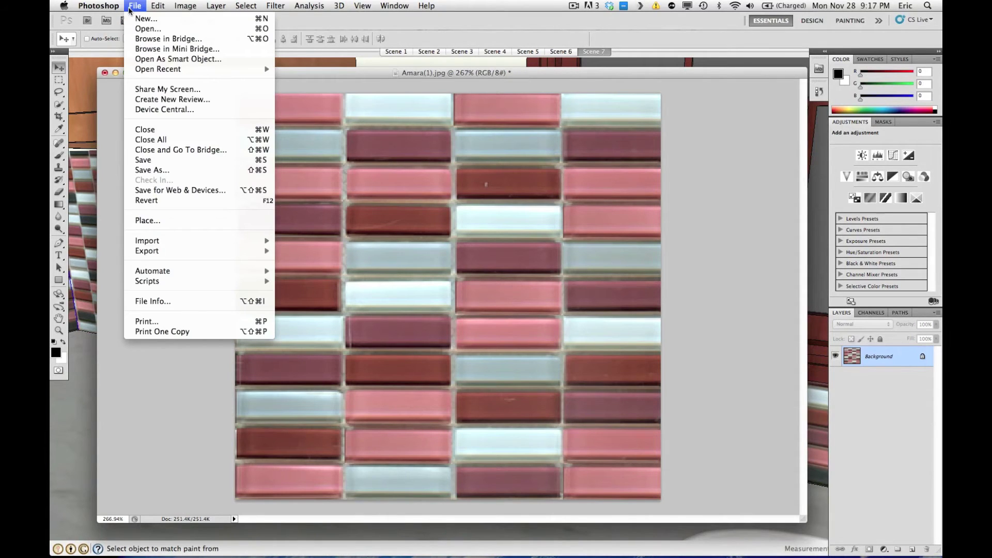
left_click(152, 159)
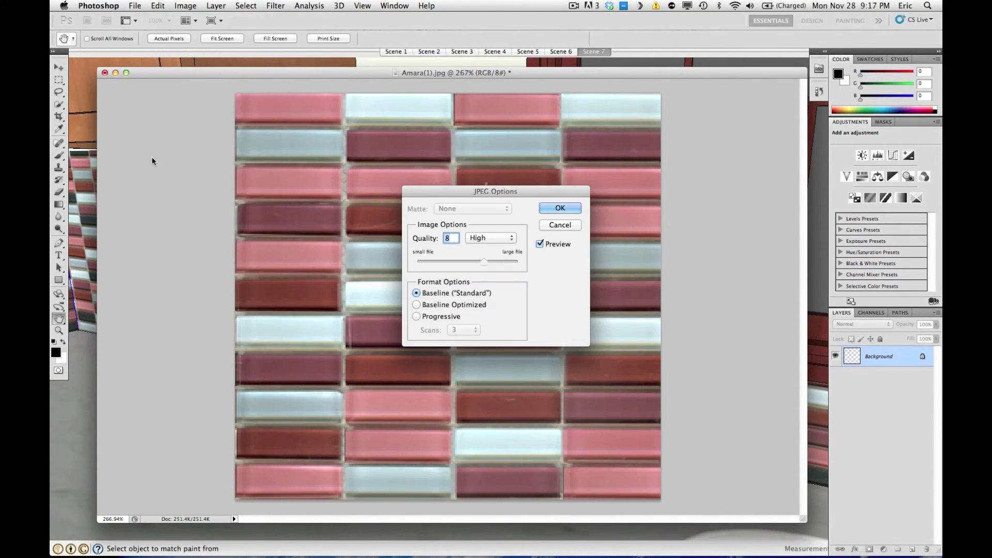
left_click(559, 208)
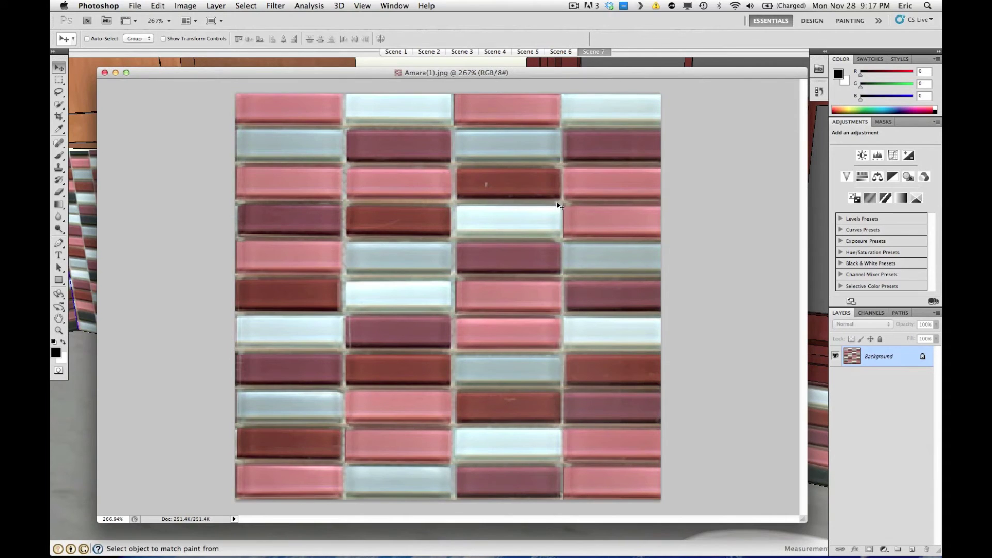
left_click(83, 429)
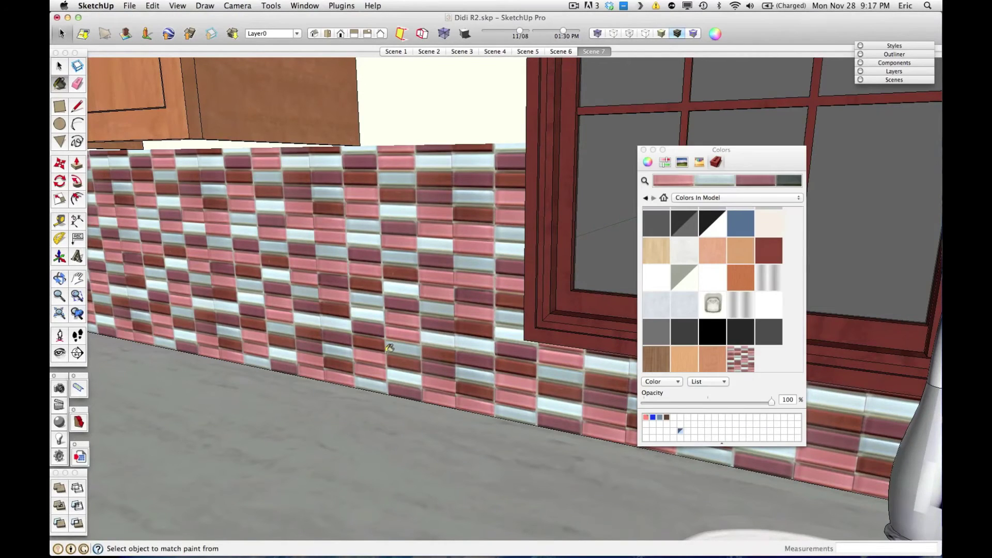